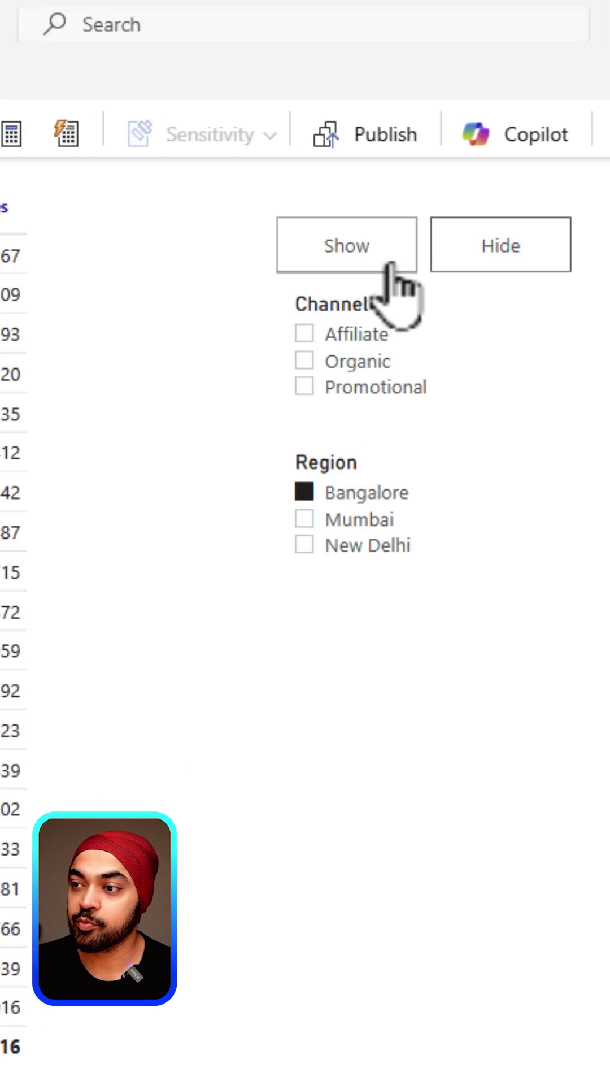
# Step: Toggle the Channel and Region slicers off and back on, then select both slicers together
pyautogui.click(475, 288)
pyautogui.moveTo(262, 276)
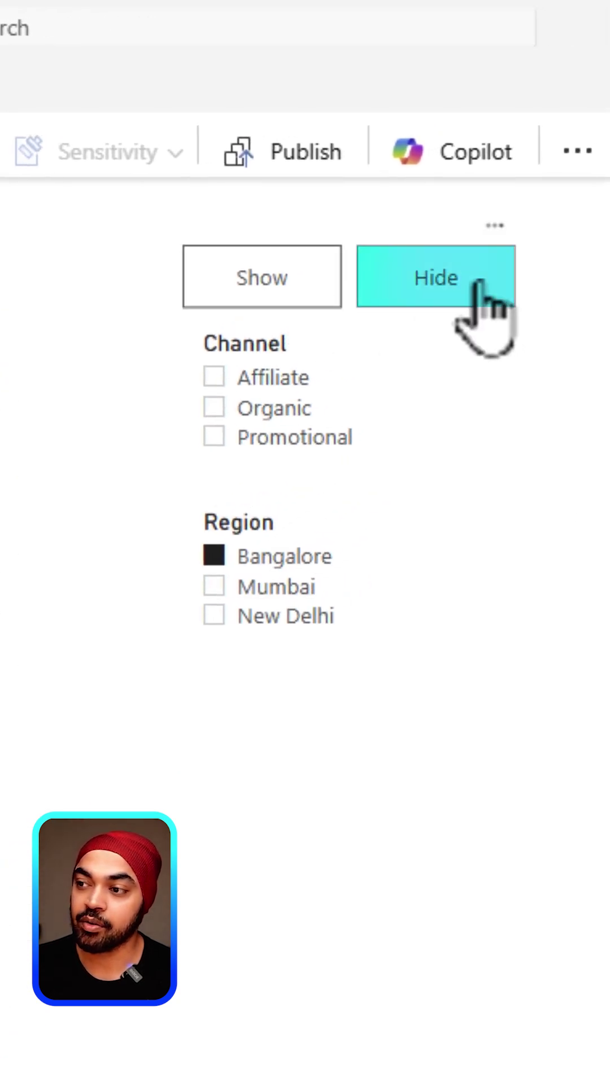
pyautogui.click(280, 289)
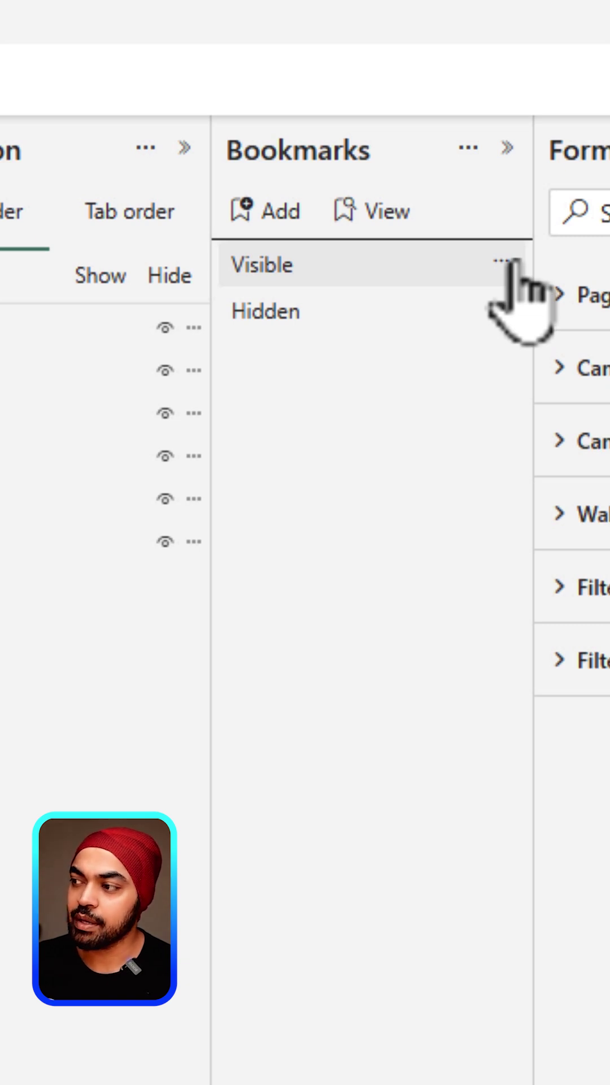
pyautogui.click(508, 265)
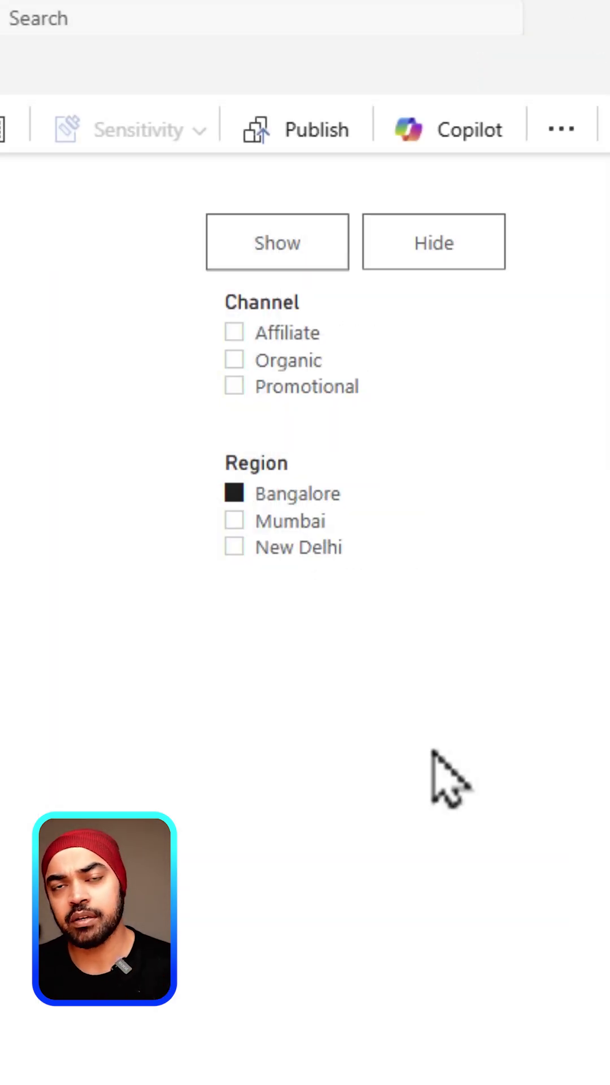
pyautogui.moveTo(364, 353)
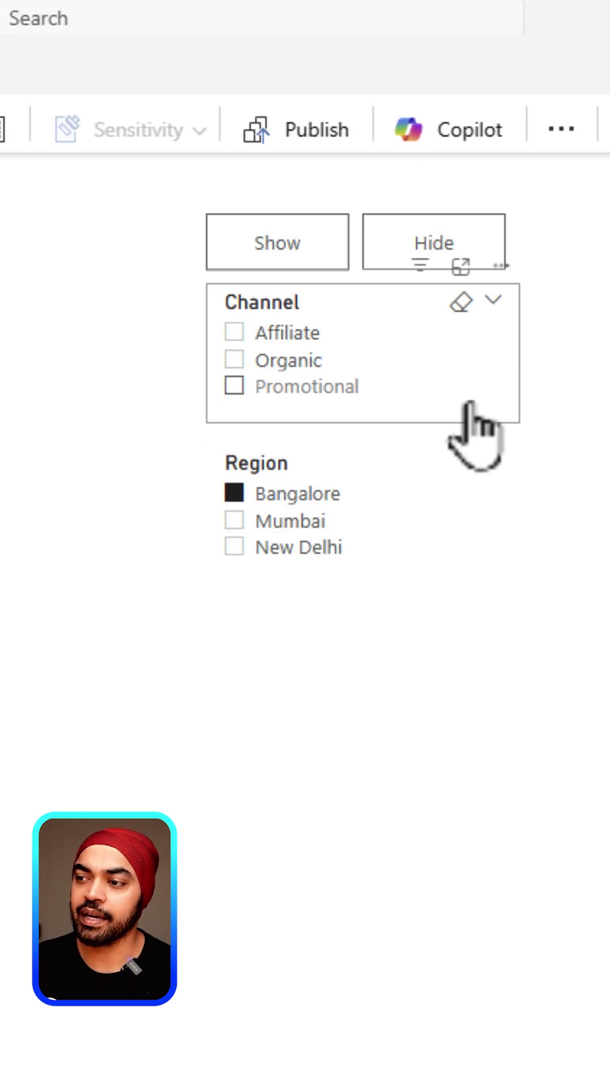
pyautogui.click(517, 420)
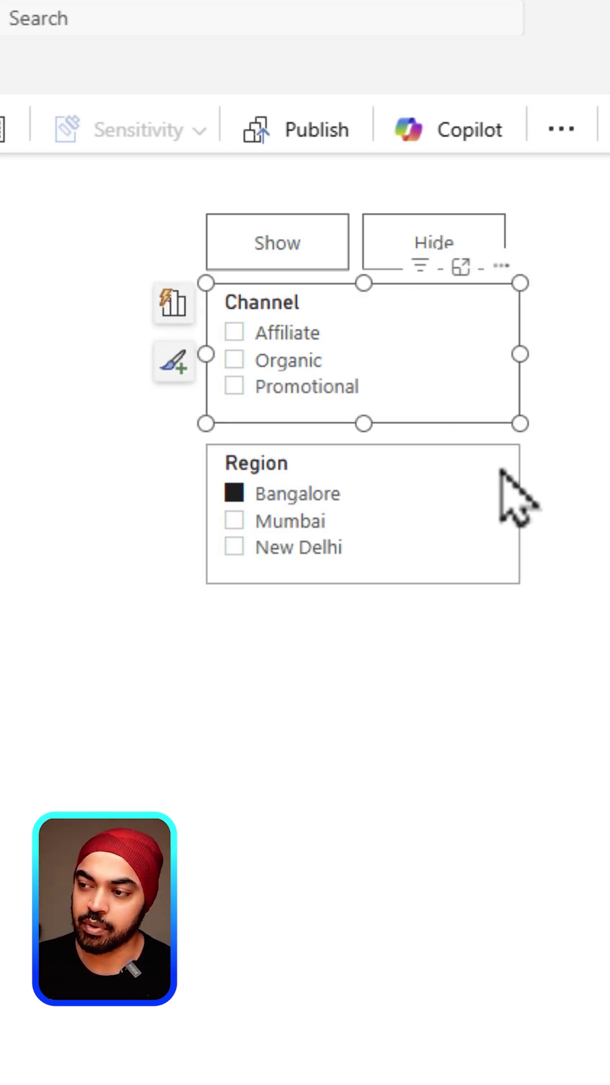
pyautogui.keyDown('ctrl'); pyautogui.click(521, 585); pyautogui.keyUp('ctrl')
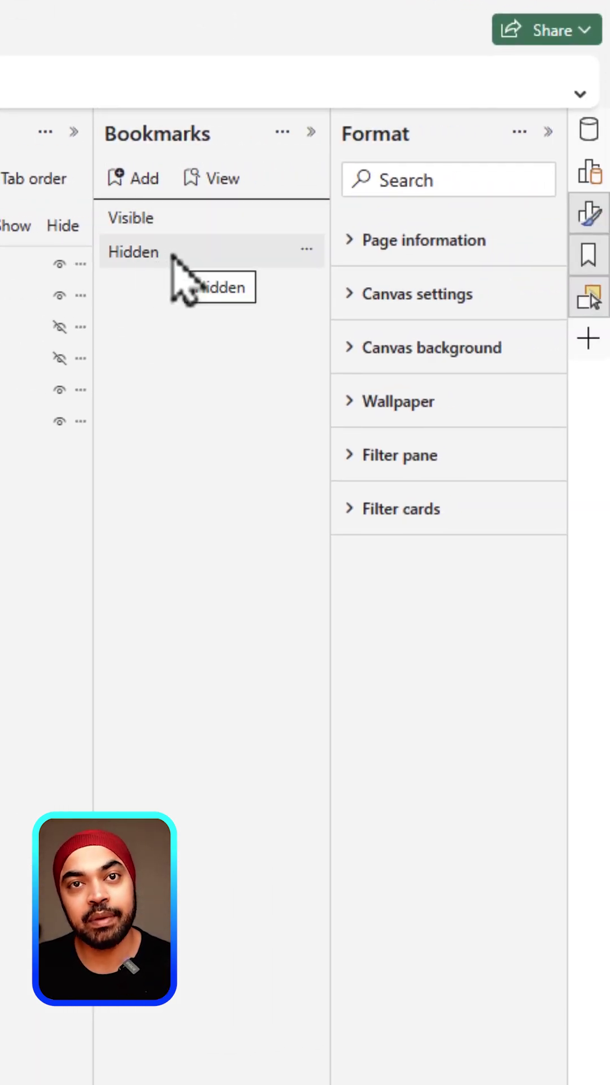
# Step: Open the options menu next to the Hidden bookmark in the Bookmarks pane
pyautogui.click(306, 251)
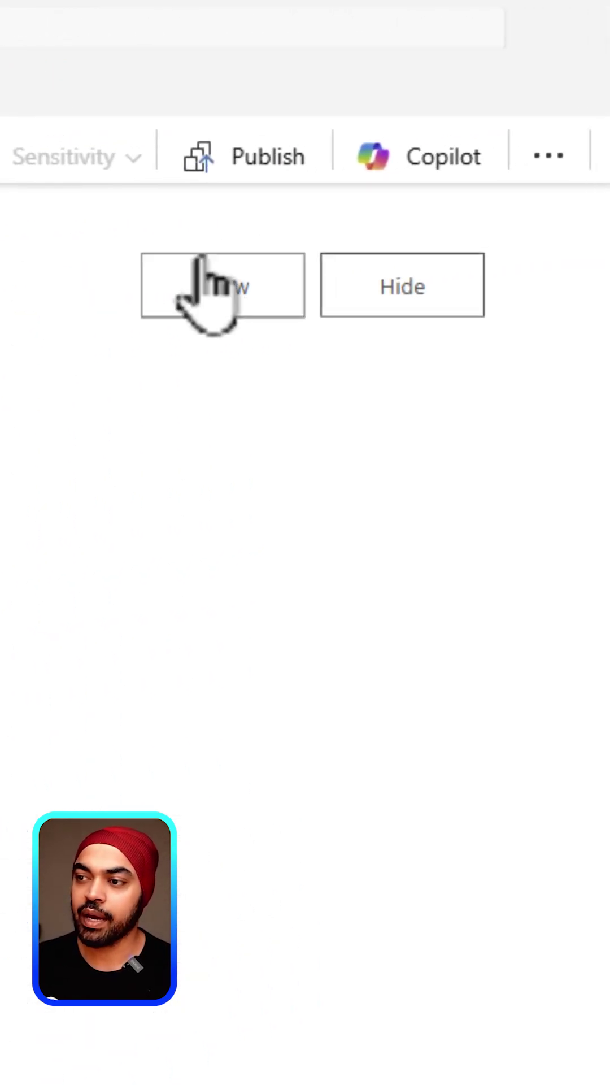
pyautogui.click(222, 285)
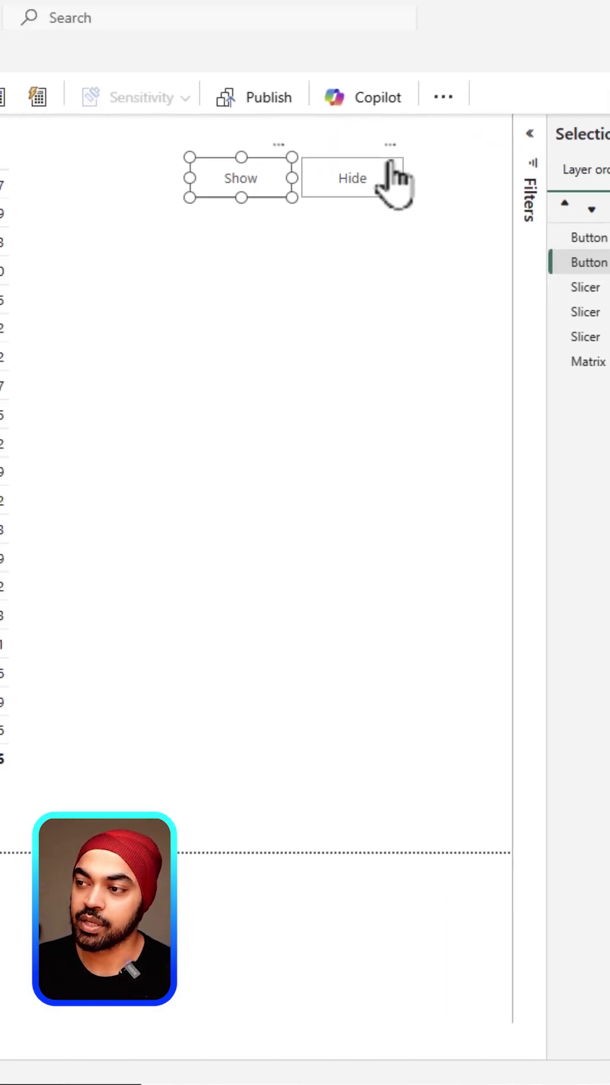
pyautogui.click(395, 176)
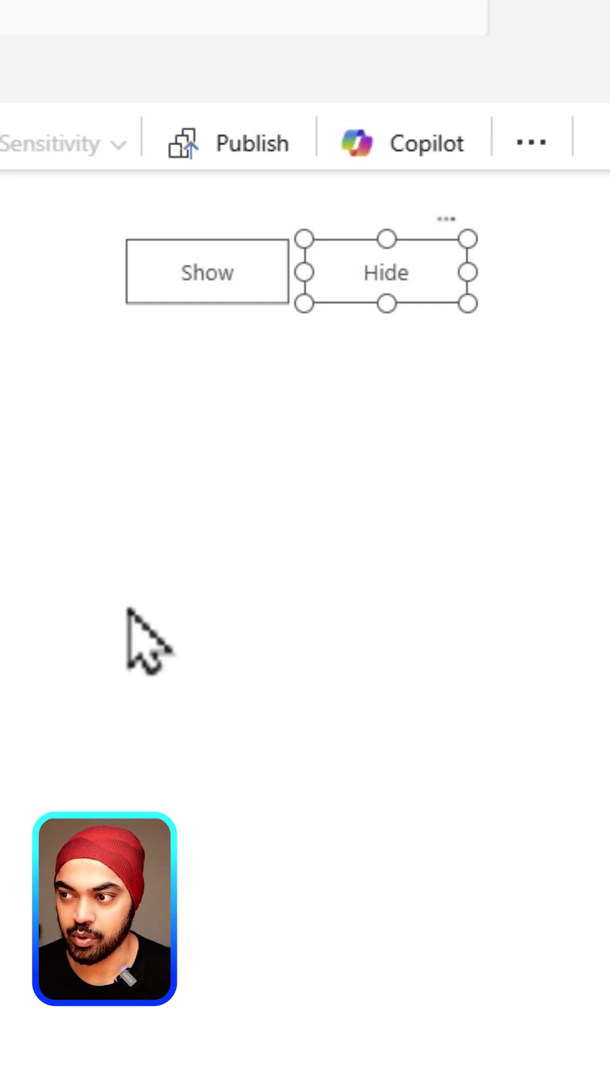
pyautogui.keyDown('ctrl'); pyautogui.click(199, 292); pyautogui.keyUp('ctrl')
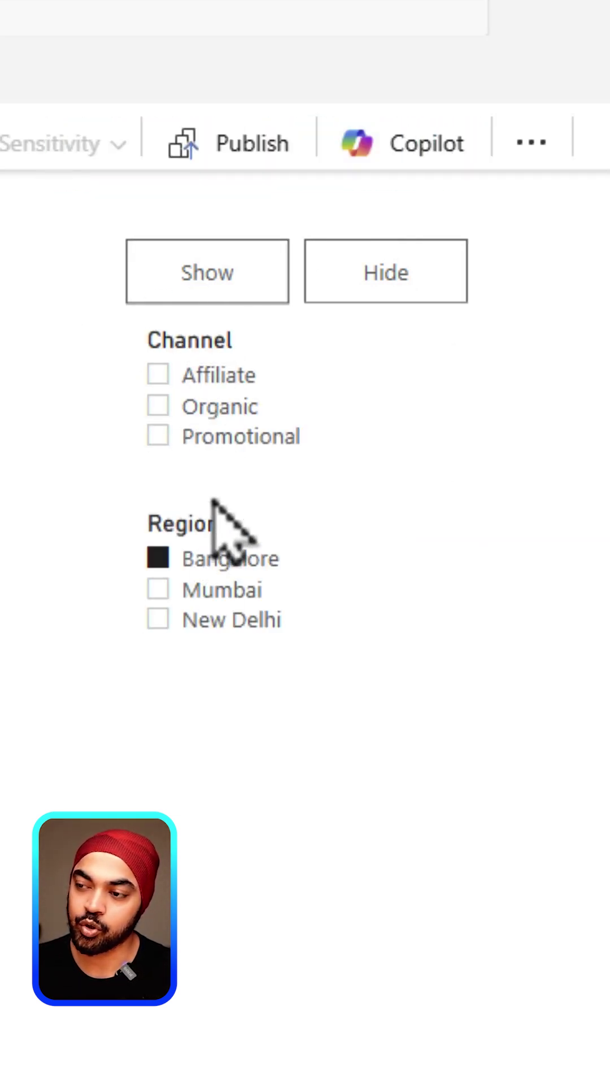
pyautogui.click(210, 564)
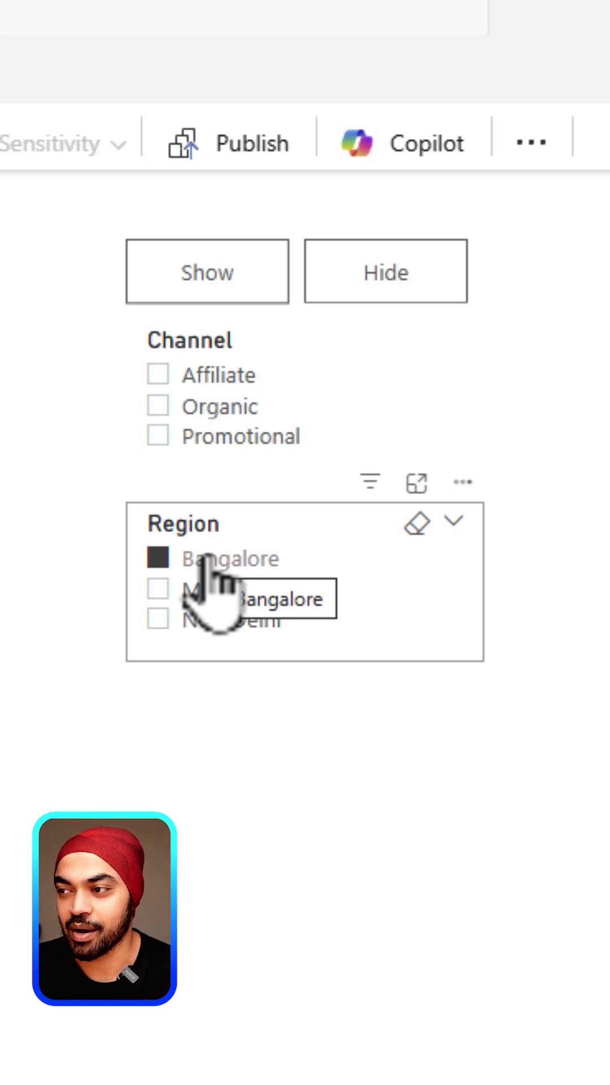
pyautogui.click(386, 275)
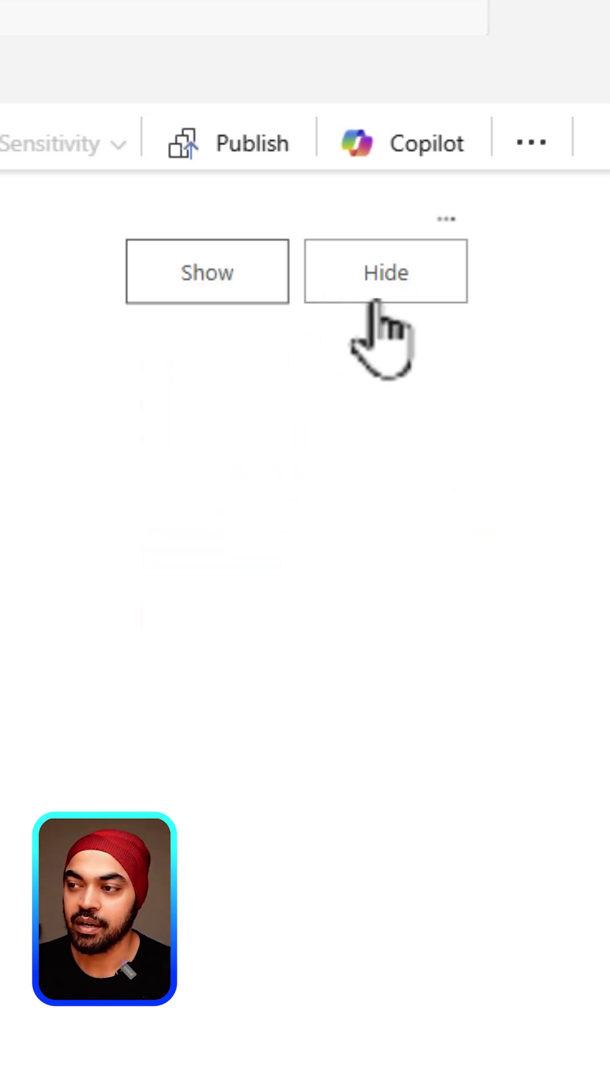